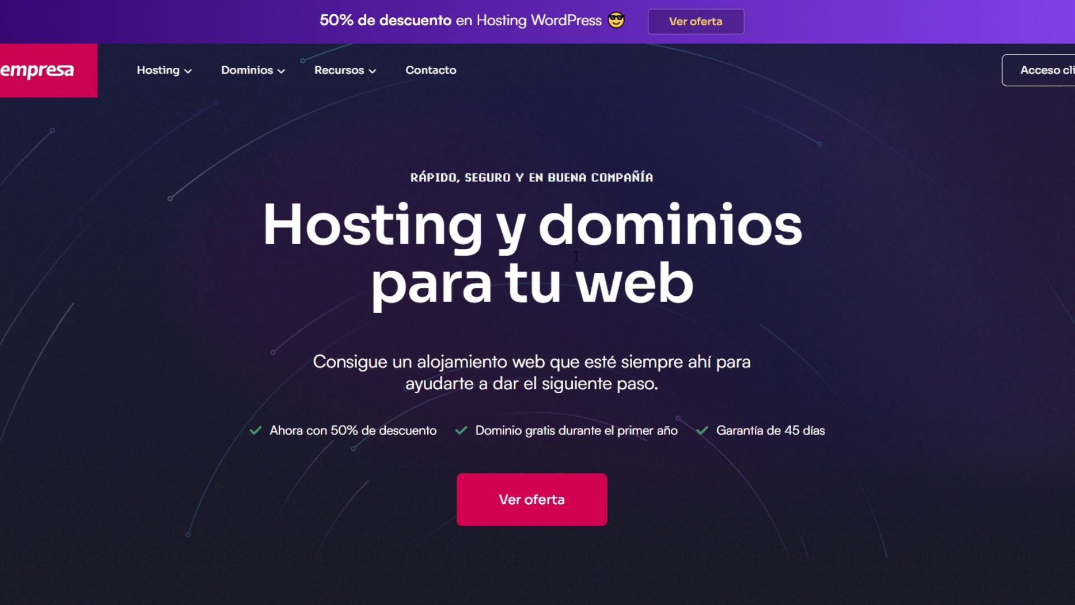
# Step: Open the WordPress hosting plans and prices and go to the comparison of the three plans
pyautogui.scroll(-10, 435, 285)
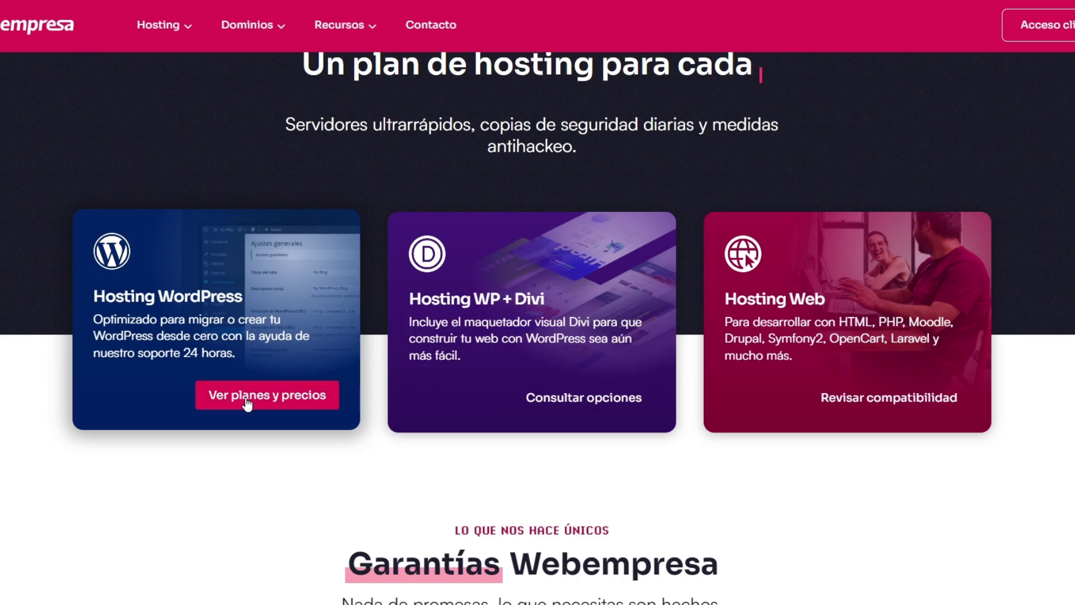
pyautogui.click(267, 395)
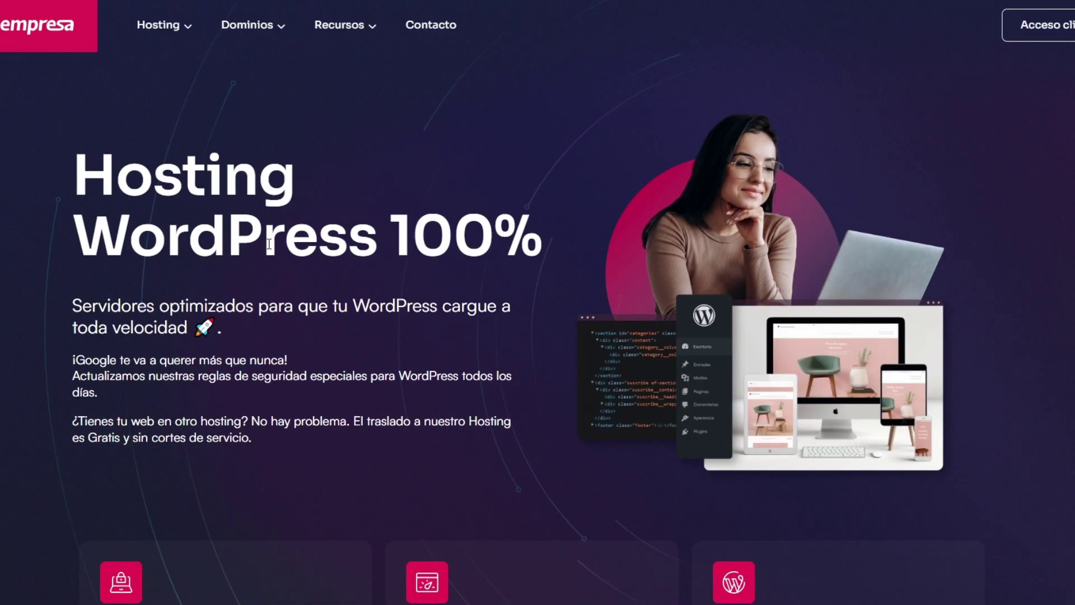
pyautogui.scroll(-5, 361, 266)
pyautogui.scroll(-8, 361, 265)
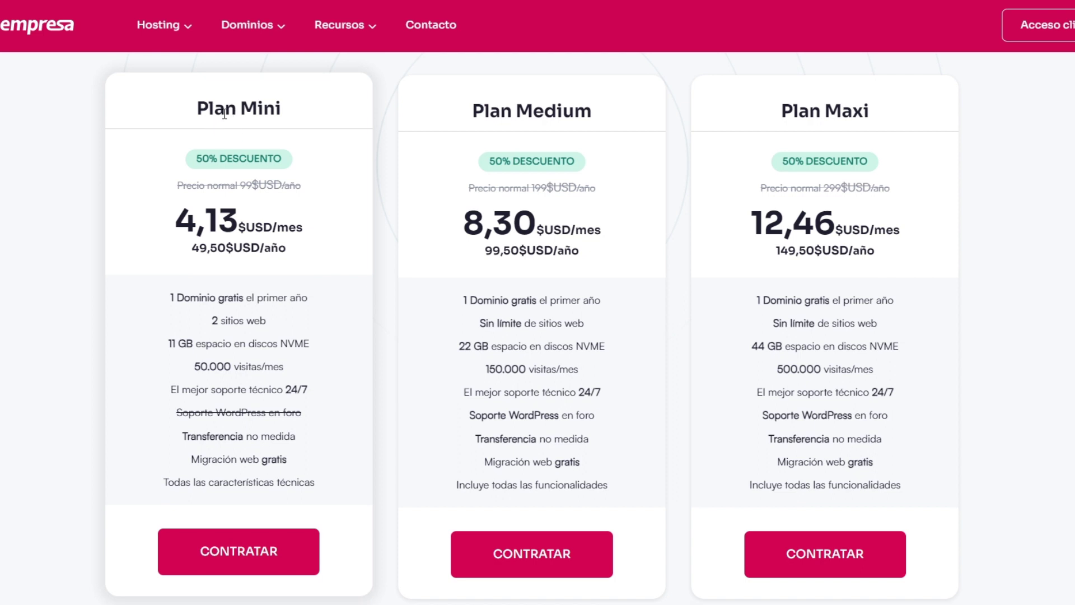
# Step: Examine the price and included features of Plan Mini
pyautogui.moveTo(196, 110); pyautogui.dragTo(281, 115)
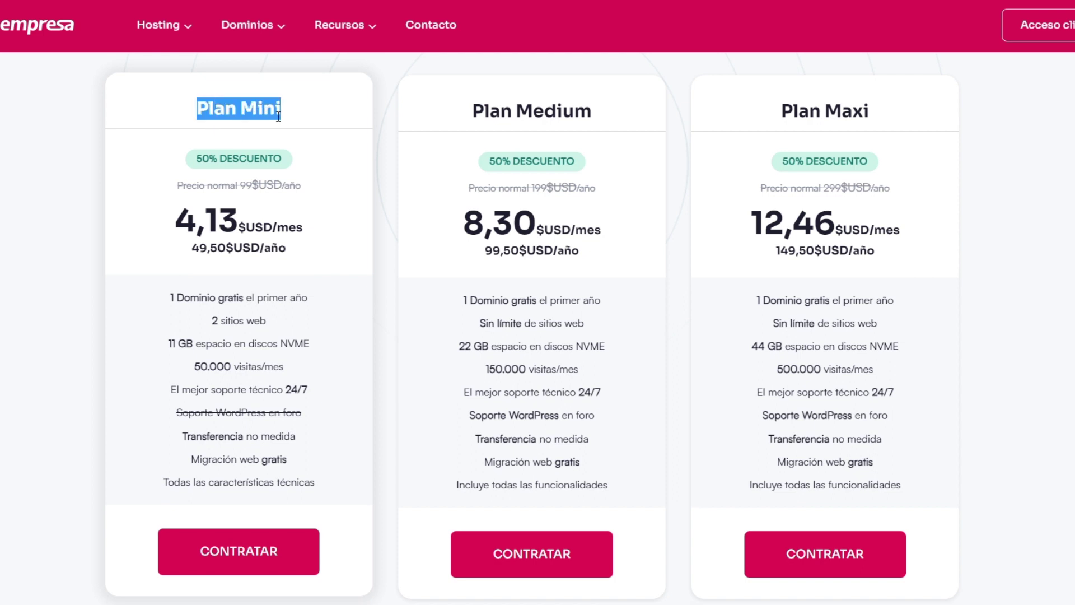
pyautogui.click(279, 117)
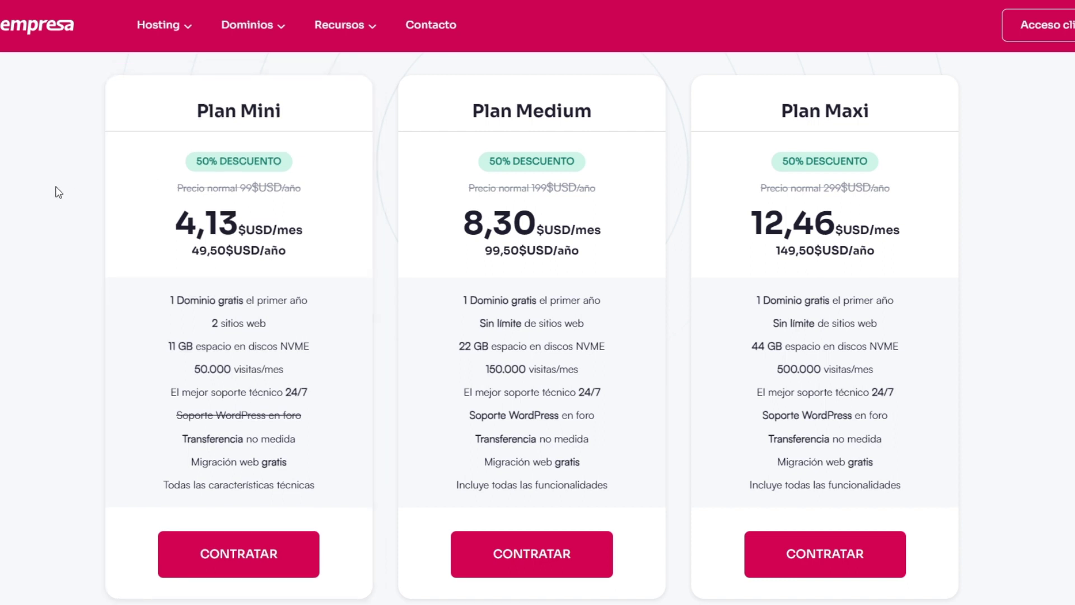
pyautogui.scroll(-1, 59, 204)
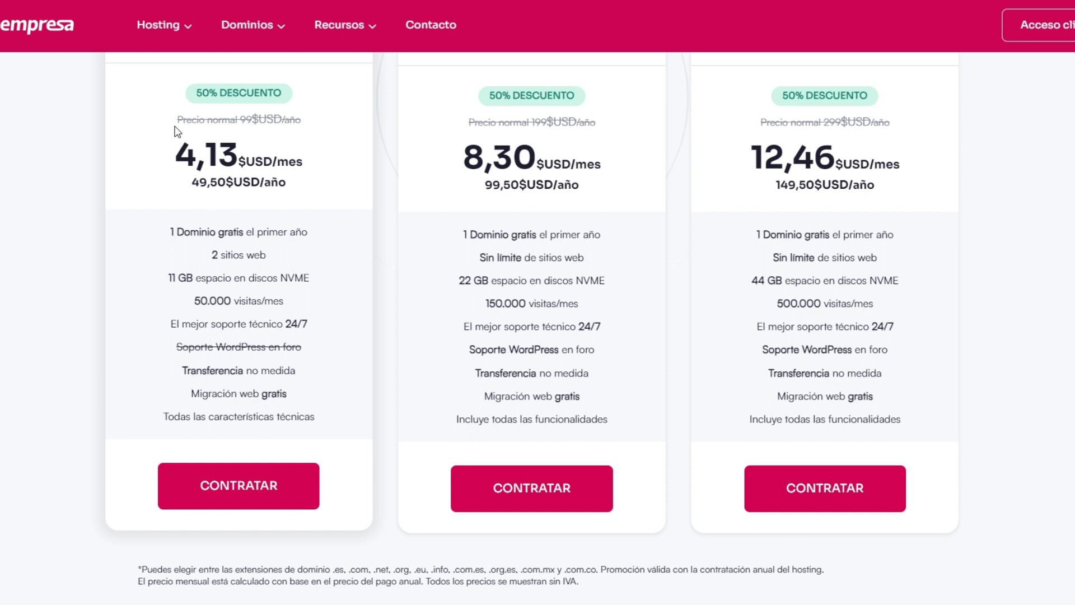
pyautogui.moveTo(47, 235); pyautogui.dragTo(203, 257)
pyautogui.scroll(1, 200, 150)
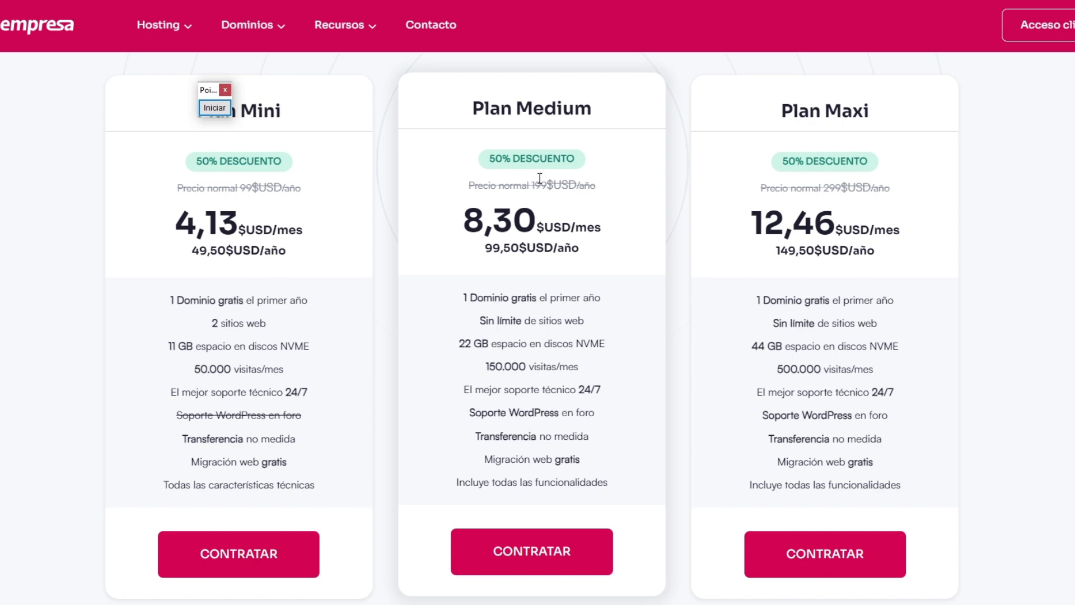
# Step: Point red arrows at Plan Medium's 22 GB disk space and 150.000 monthly visits, clearing each arrow
pyautogui.click(218, 108)
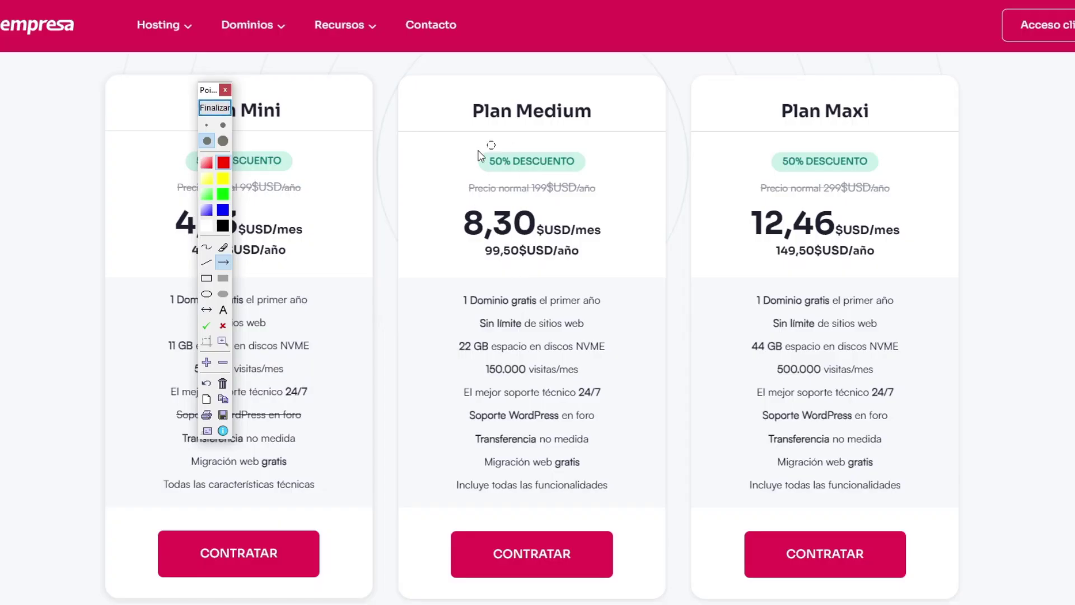
pyautogui.moveTo(327, 468); pyautogui.dragTo(454, 358)
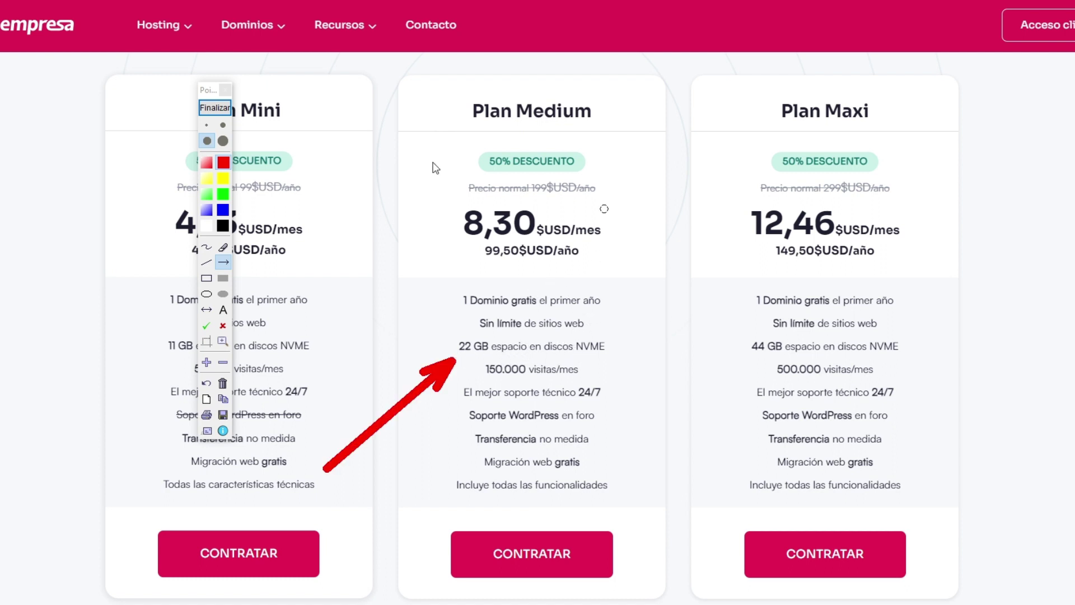
pyautogui.click(219, 109)
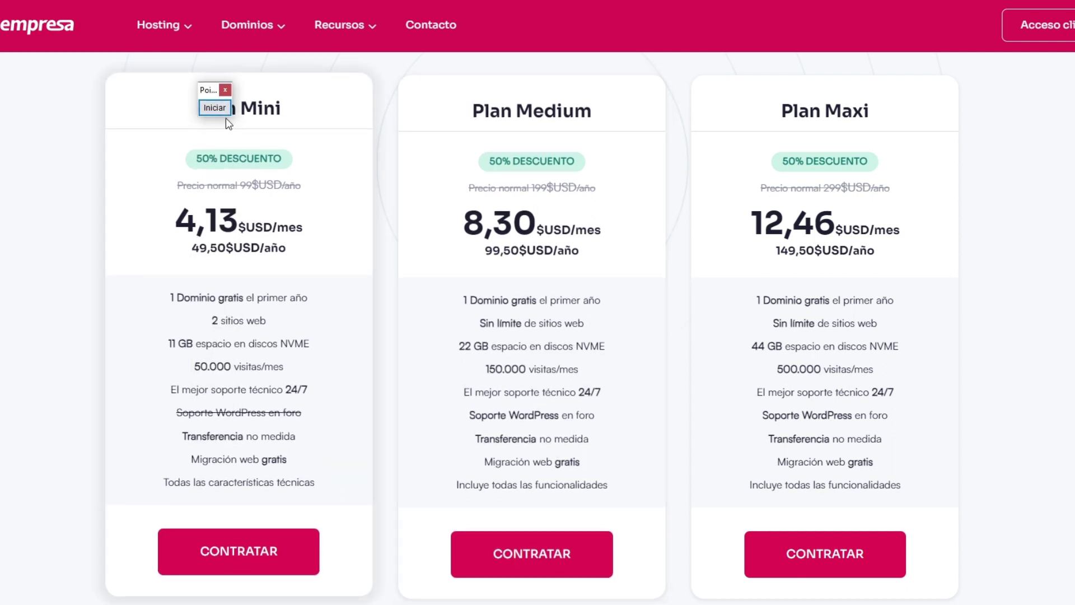
pyautogui.click(215, 108)
pyautogui.moveTo(354, 495); pyautogui.dragTo(485, 376)
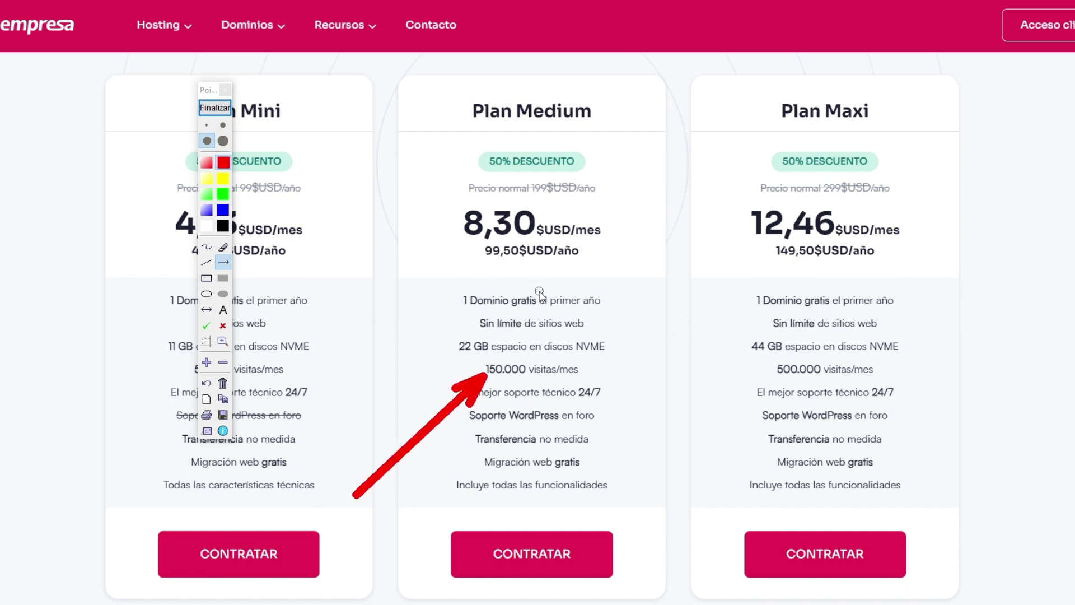
pyautogui.click(215, 108)
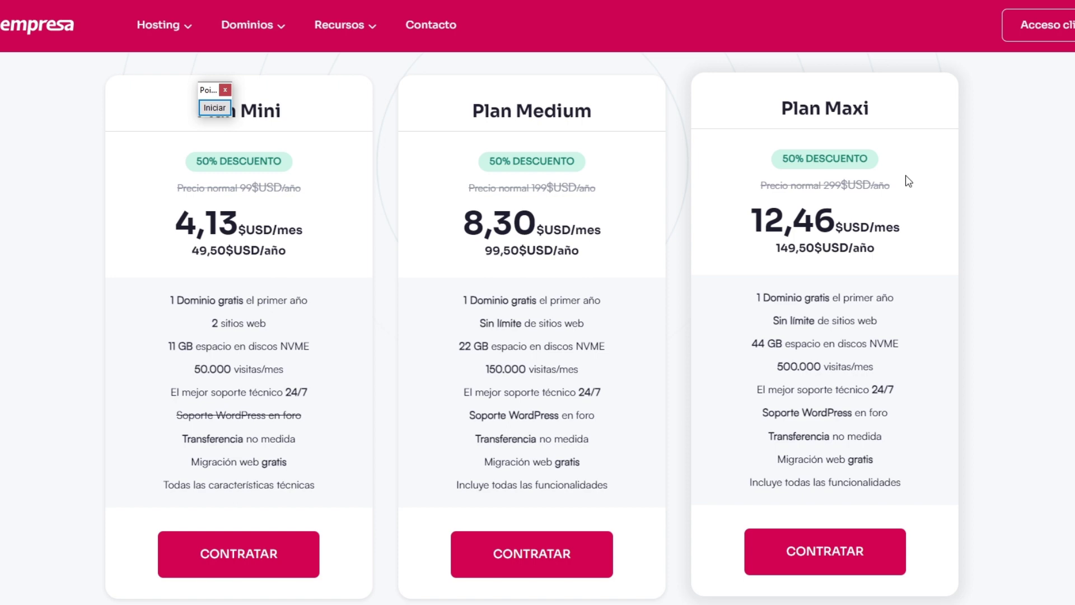
# Step: Point red arrows at Plan Maxi's 44 GB disk space and 500.000 monthly visits, and clear the markings
pyautogui.click(215, 108)
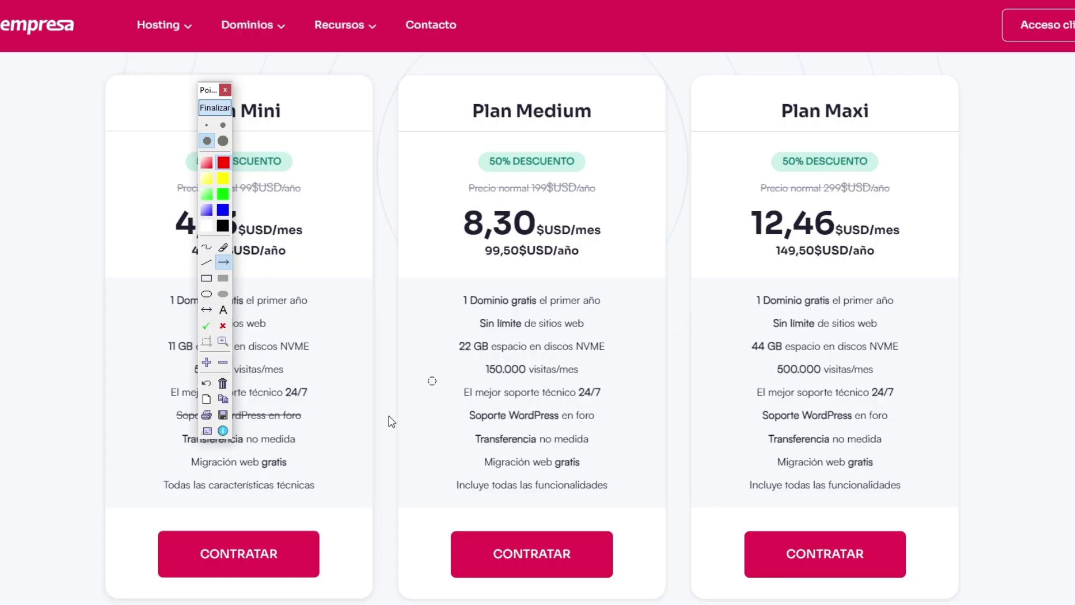
pyautogui.moveTo(389, 418); pyautogui.dragTo(760, 353)
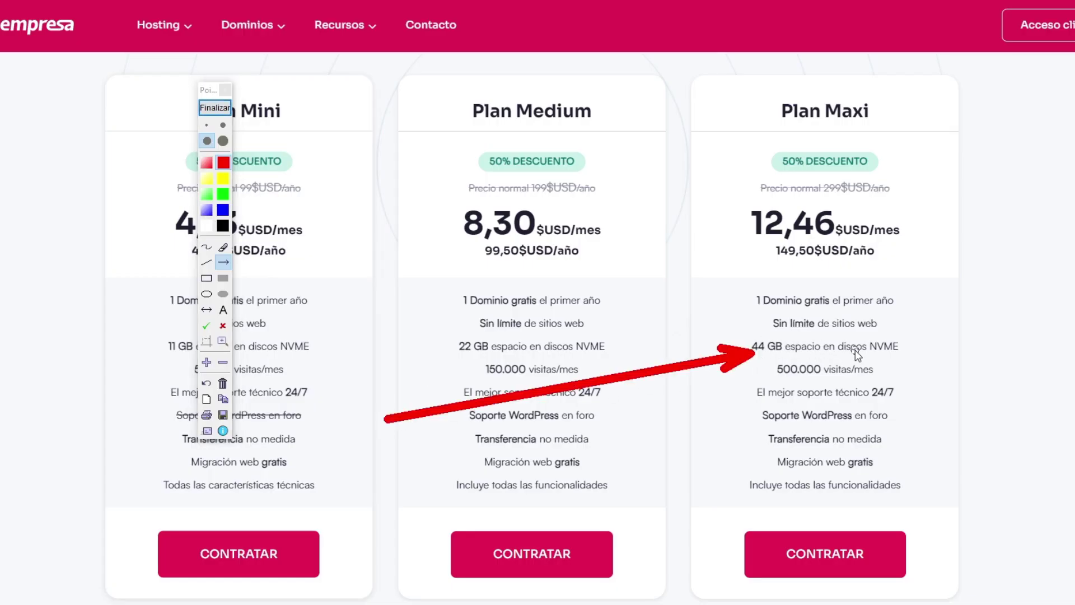
pyautogui.moveTo(615, 458); pyautogui.dragTo(770, 370)
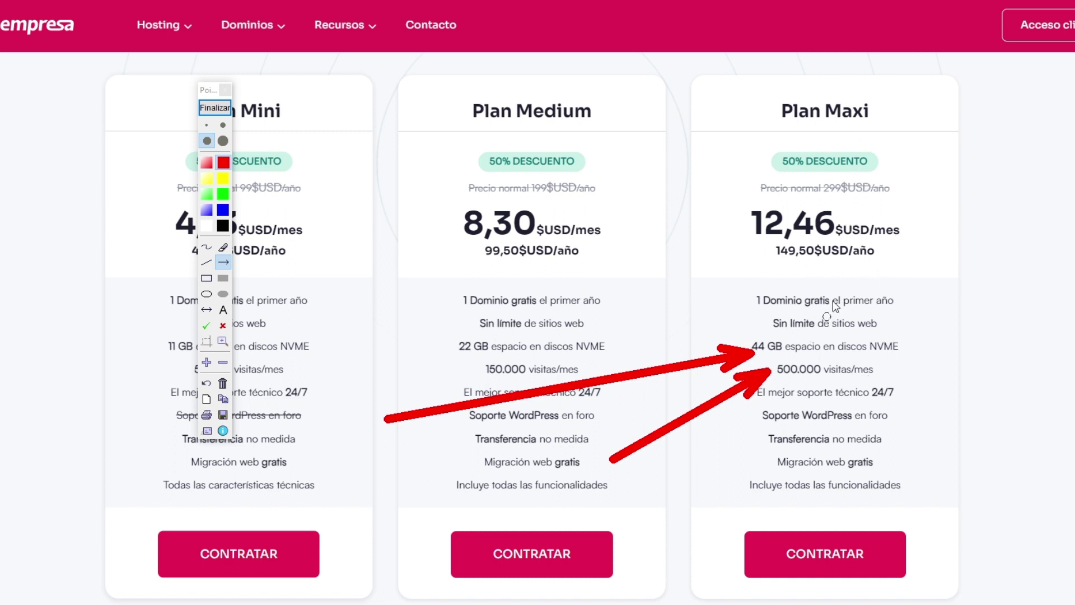
pyautogui.click(215, 107)
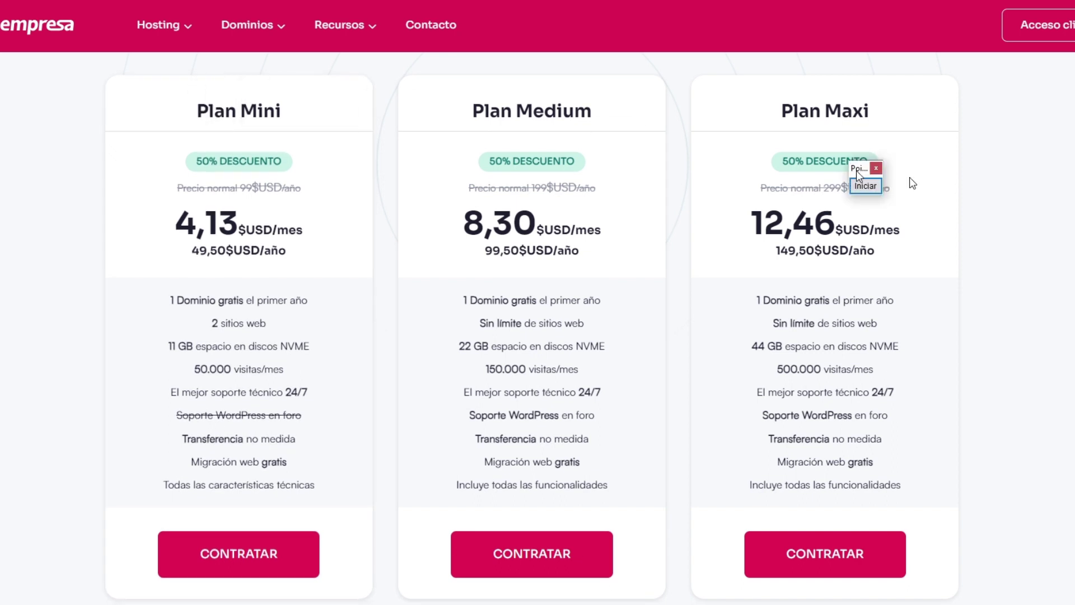
pyautogui.click(866, 186)
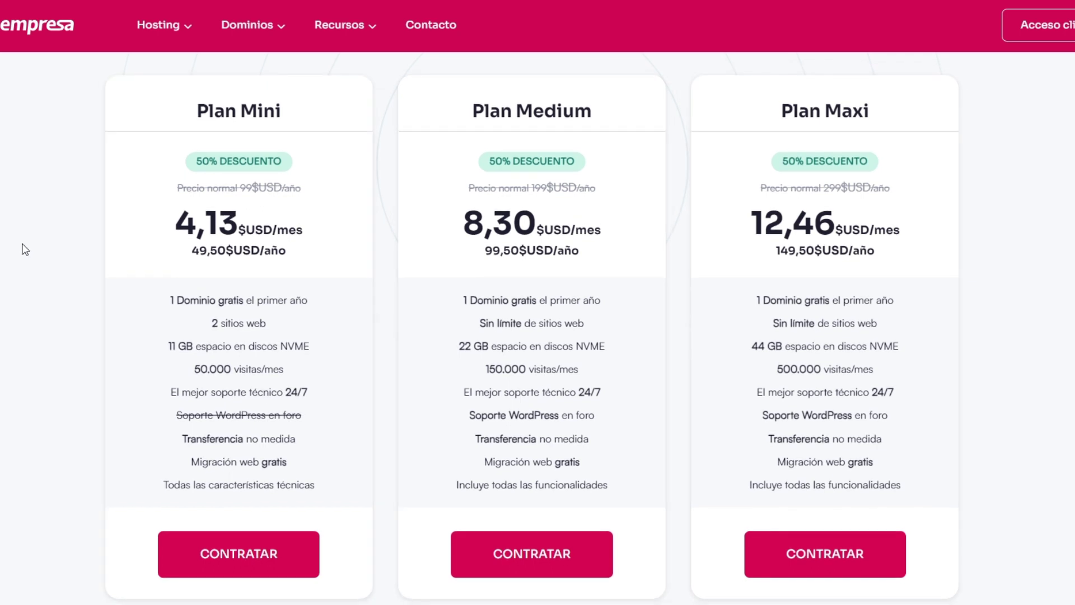
# Step: Order Plan Mini with the 50% discount coupon and proceed to the order confirmation form
pyautogui.scroll(-1, 25, 250)
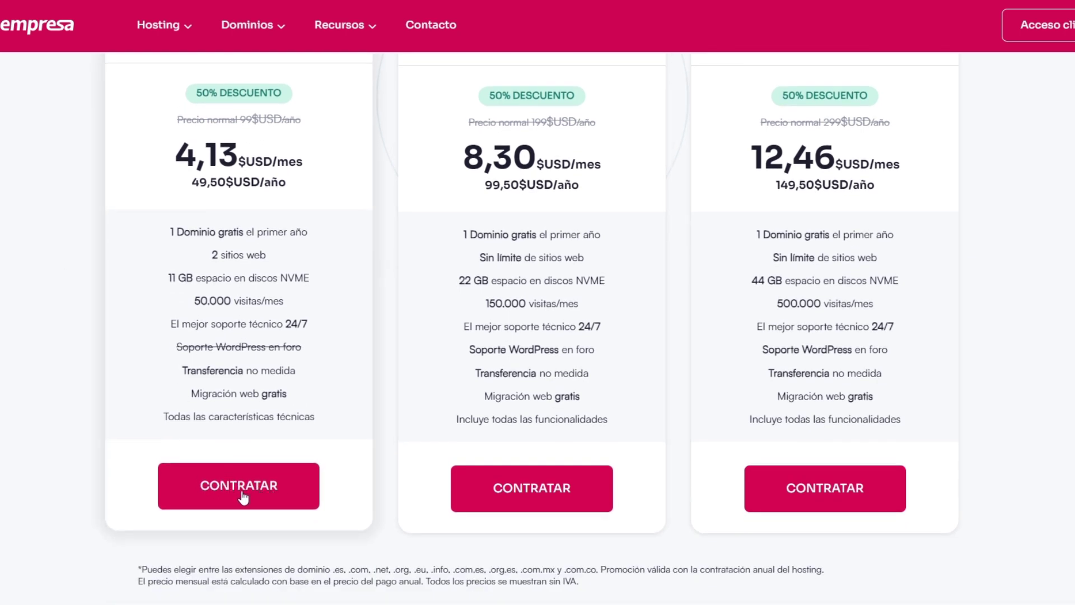
pyautogui.scroll(1, 241, 486)
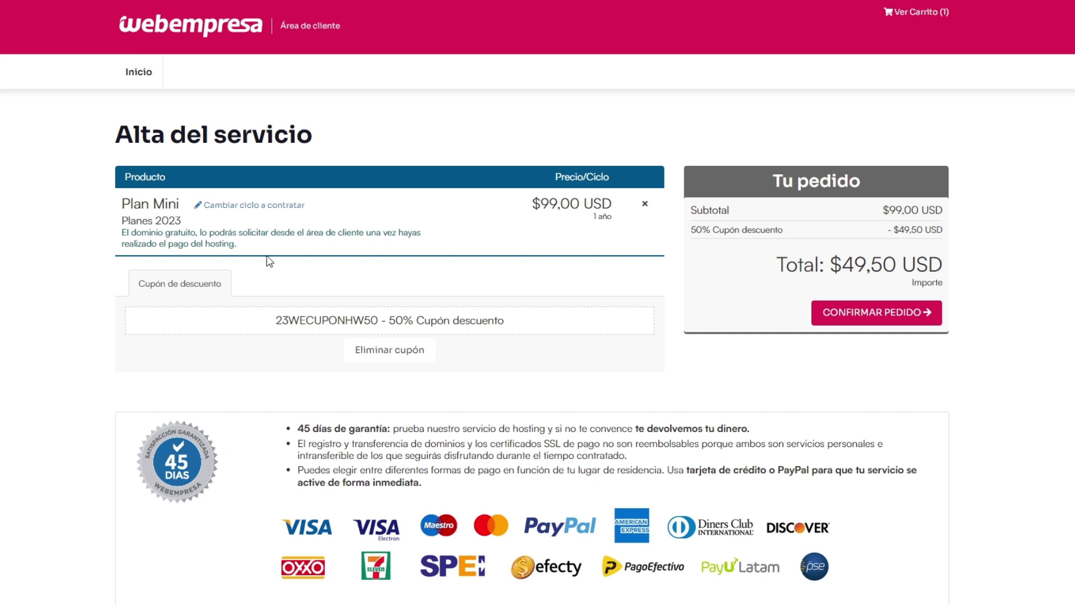
pyautogui.moveTo(134, 140); pyautogui.dragTo(323, 149)
pyautogui.click(74, 209)
pyautogui.click(865, 319)
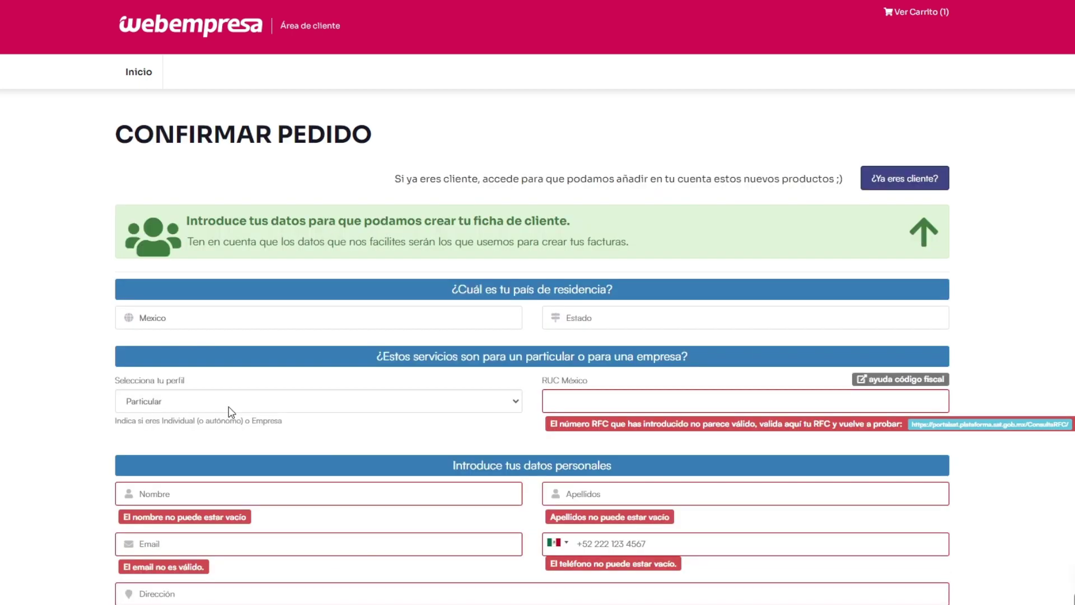
# Step: Review the customer data fields and payment methods, and accept the privacy policy and terms of service
pyautogui.scroll(-1, 232, 412)
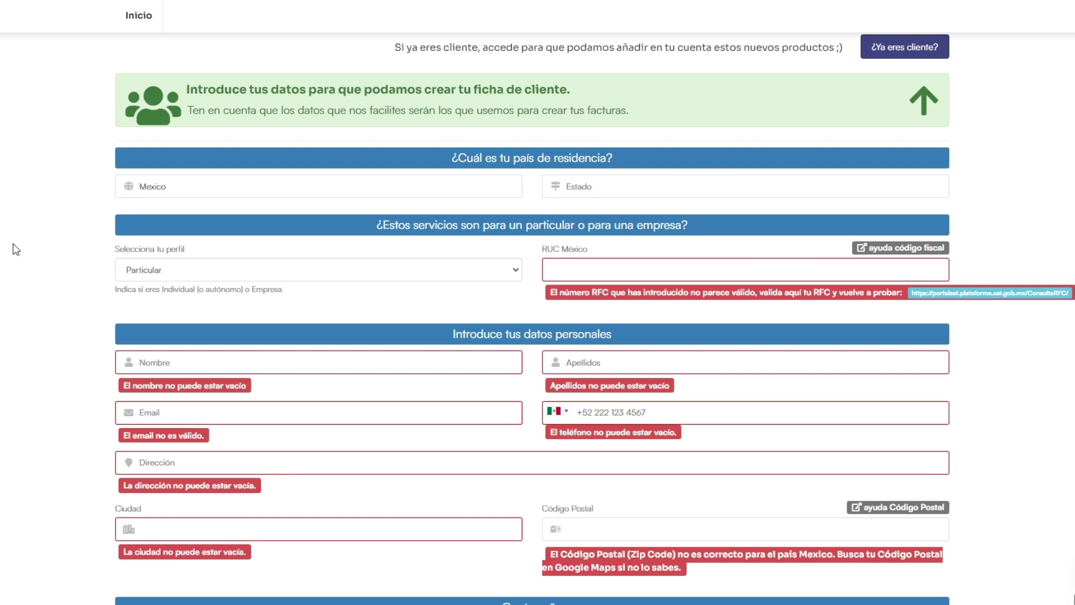
pyautogui.scroll(-1, 328, 255)
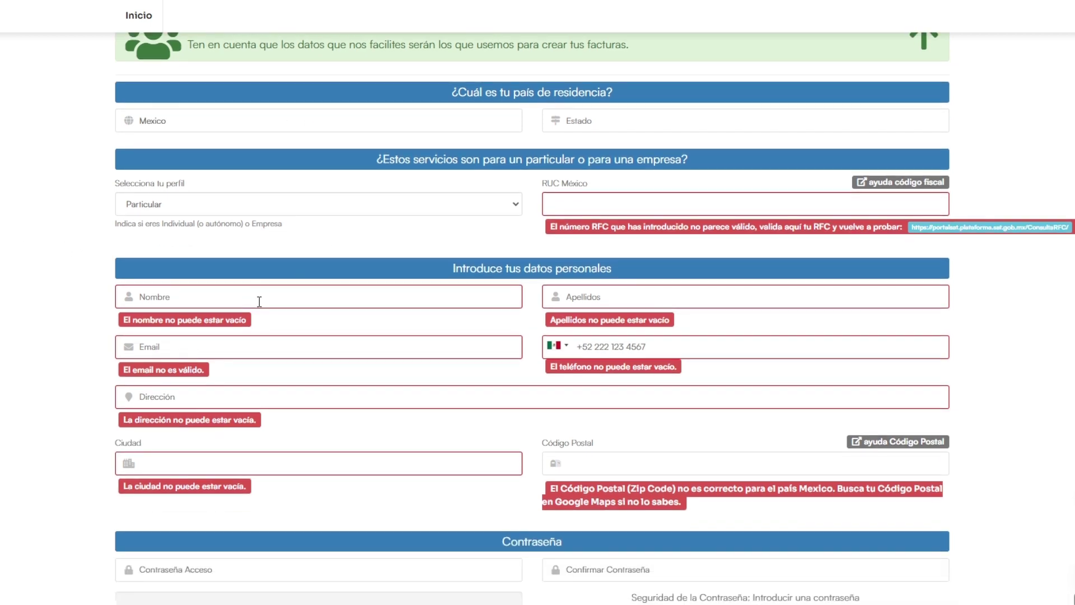
pyautogui.scroll(-1, 278, 297)
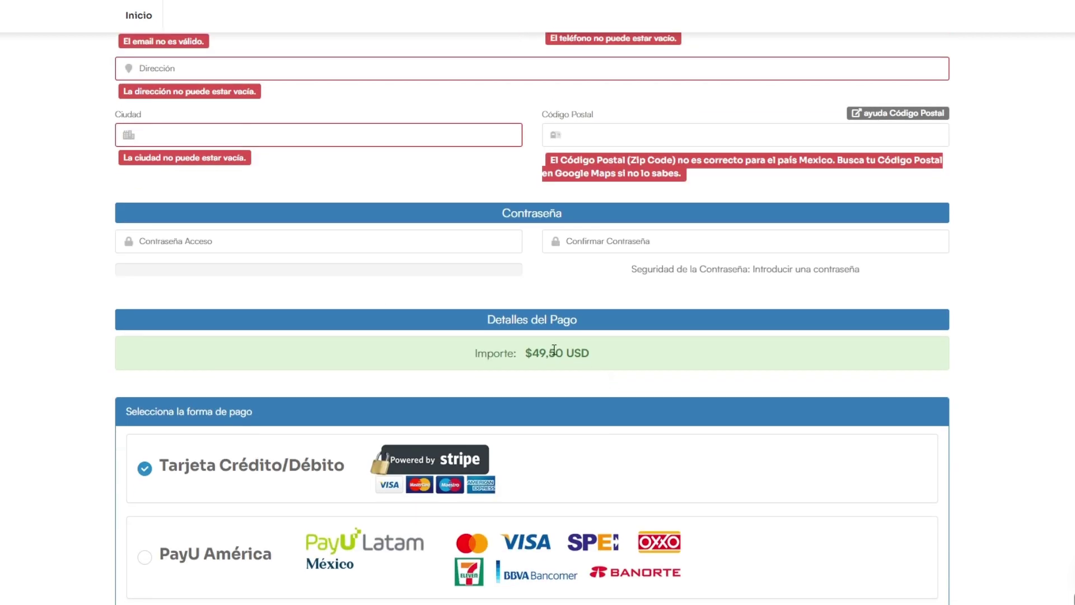
pyautogui.scroll(-4, 605, 378)
pyautogui.scroll(-2, 240, 243)
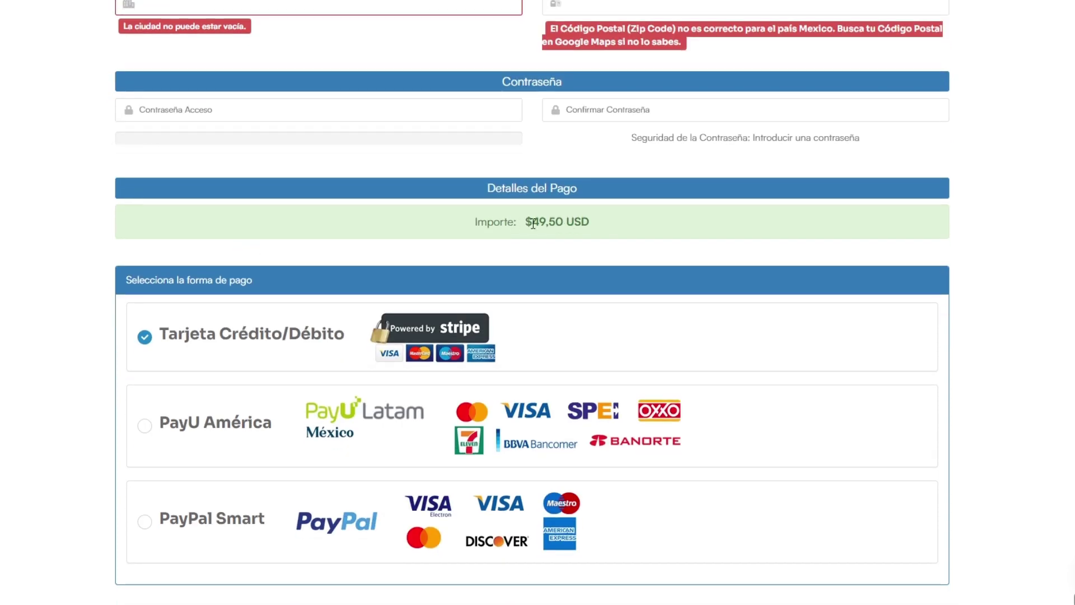
pyautogui.scroll(-3, 595, 221)
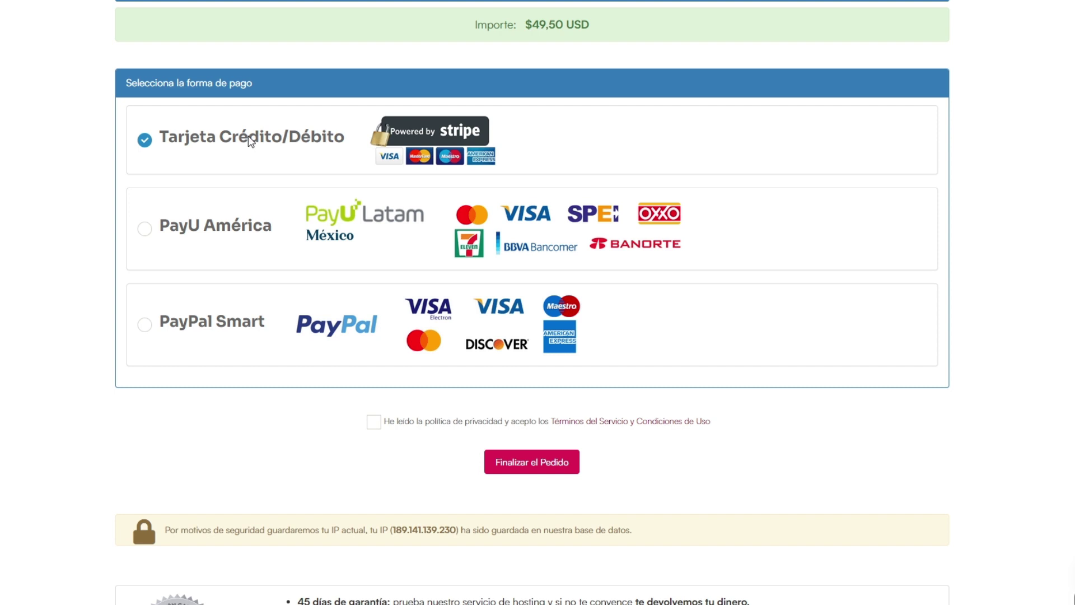
pyautogui.click(373, 422)
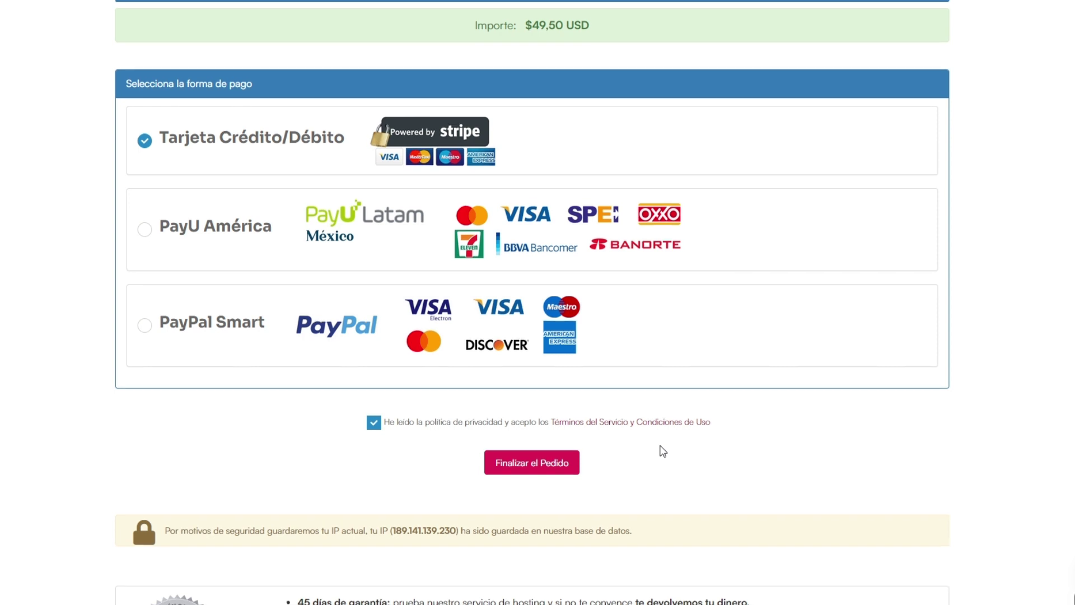
pyautogui.scroll(3, 1036, 339)
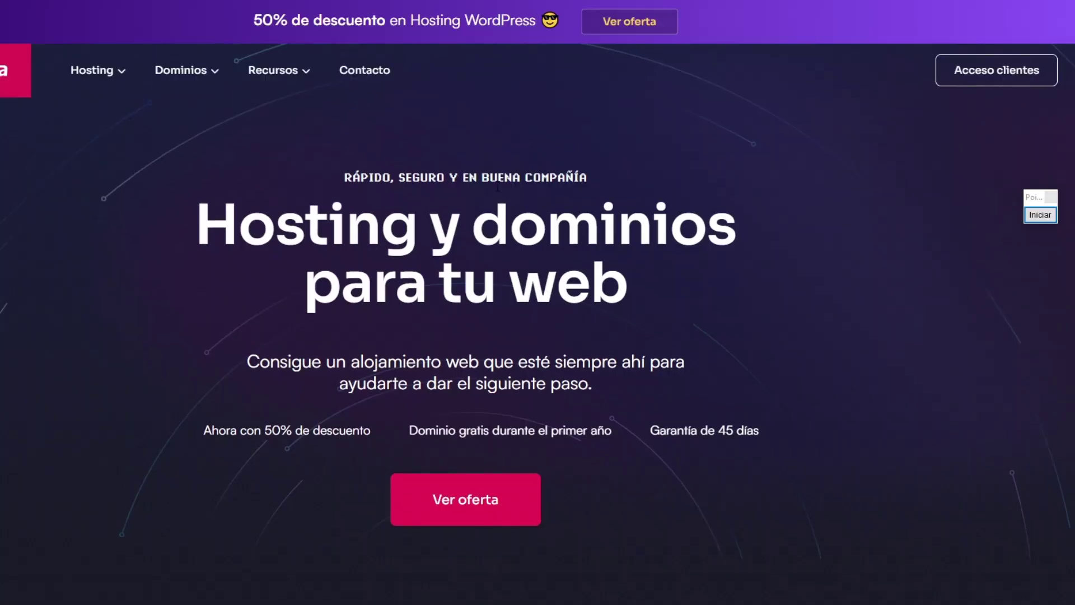
# Step: Point a red arrow at the client access link on the home page and open the client area login page
pyautogui.click(1041, 215)
pyautogui.moveTo(732, 371); pyautogui.dragTo(934, 99)
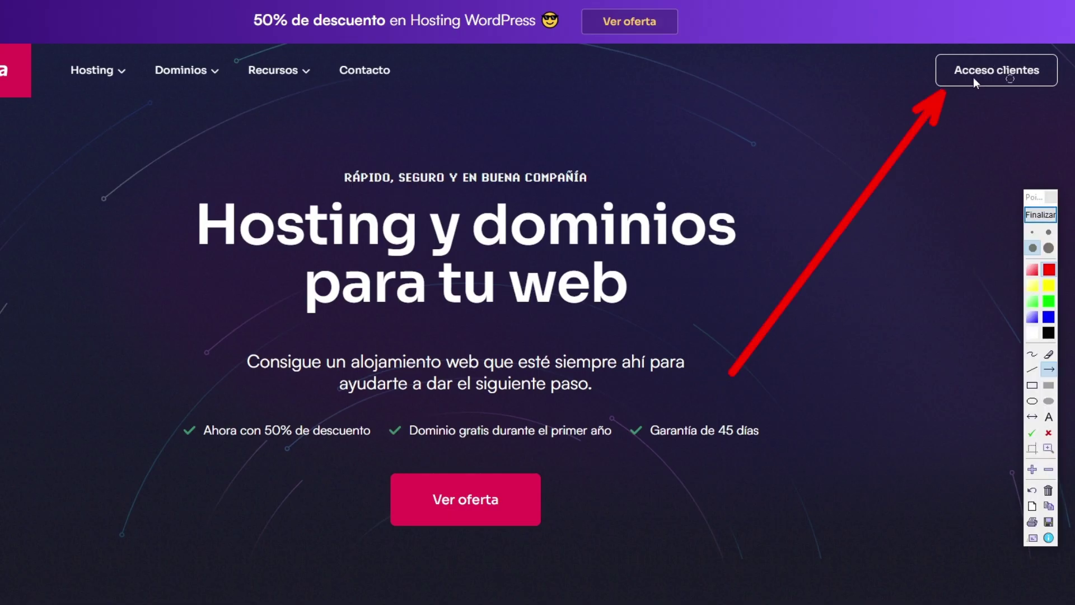
pyautogui.click(1039, 217)
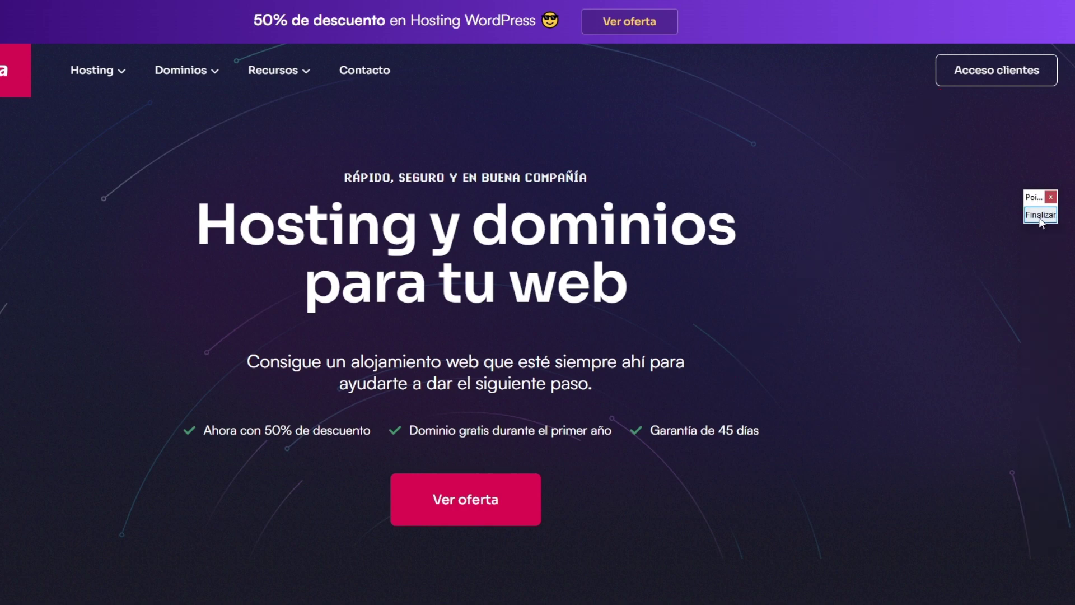
pyautogui.click(989, 79)
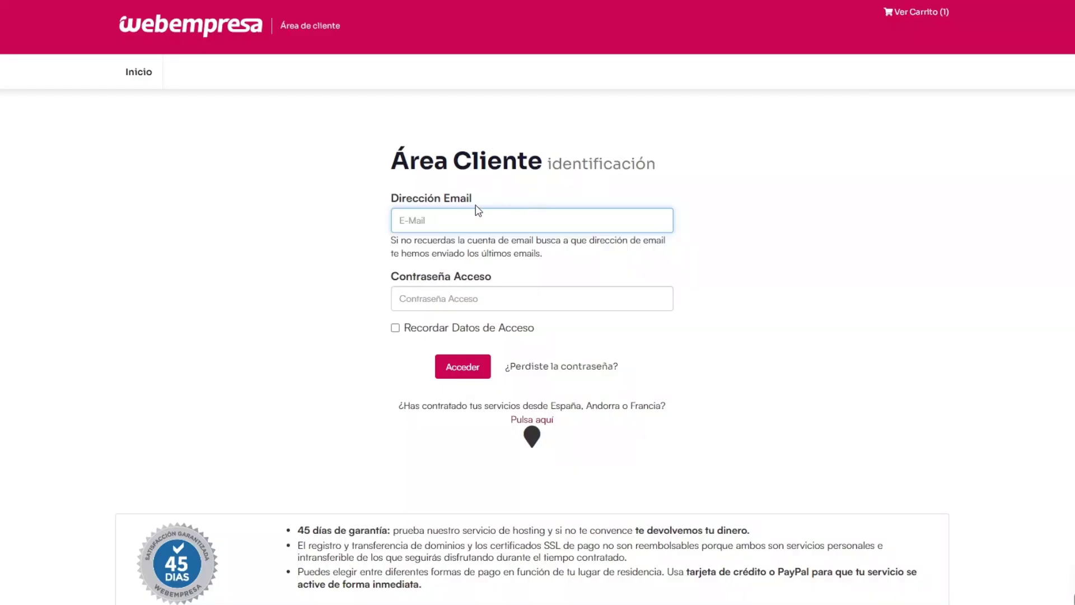